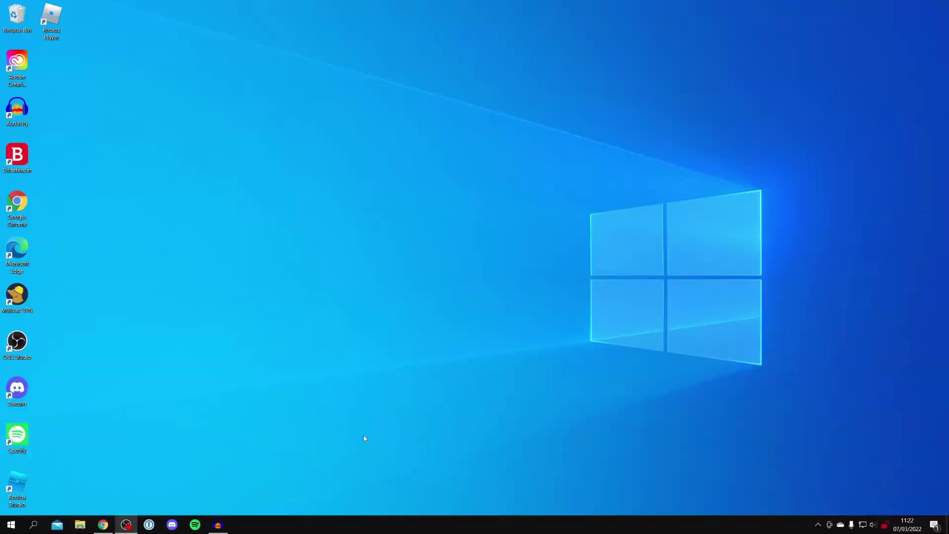
Launch Google Chrome from the Windows taskbar.
click(102, 524)
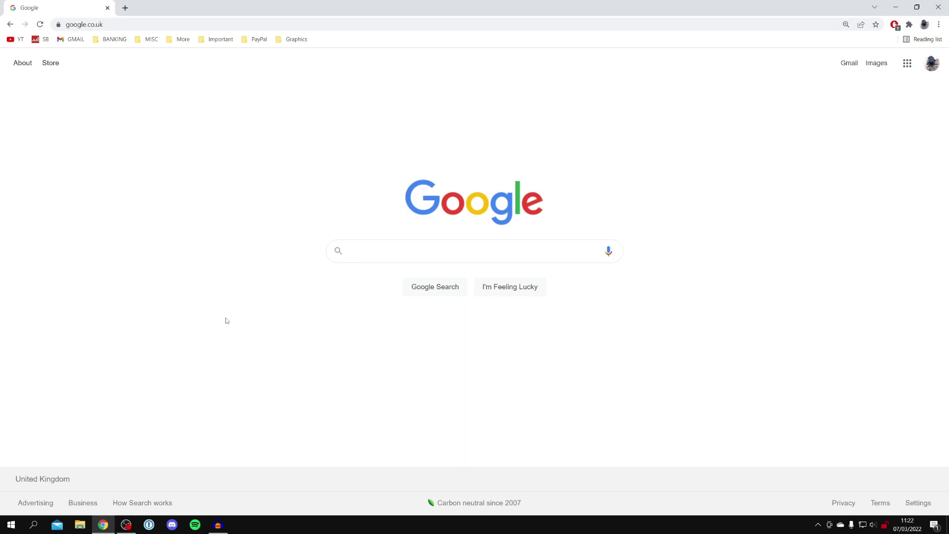
Search Google for 'Forge' and open the files.minecraftforge.net downloads for MC 1.18.1.
text(Forge)
key(Return)
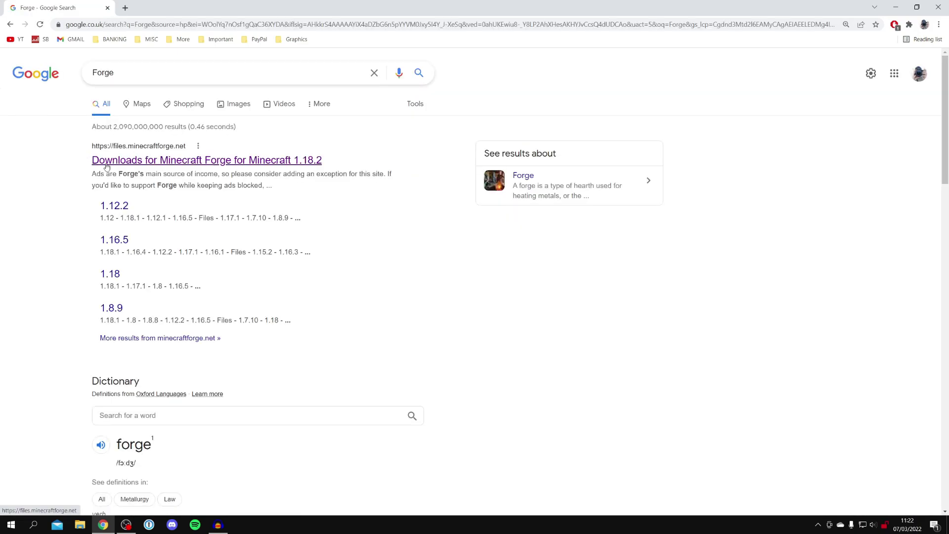
click(143, 165)
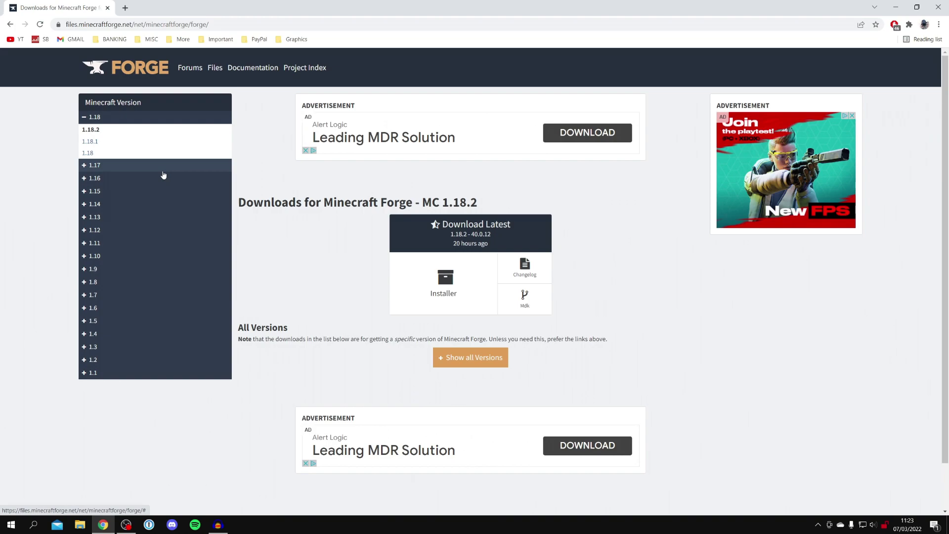
click(96, 144)
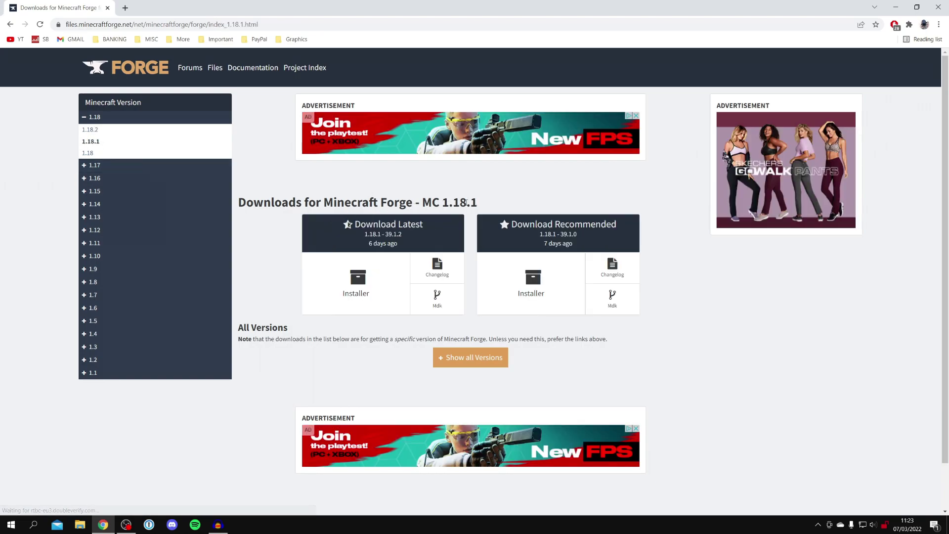
Download the latest Forge 1.18.1-39.1.2 installer, skipping the ad page.
click(360, 287)
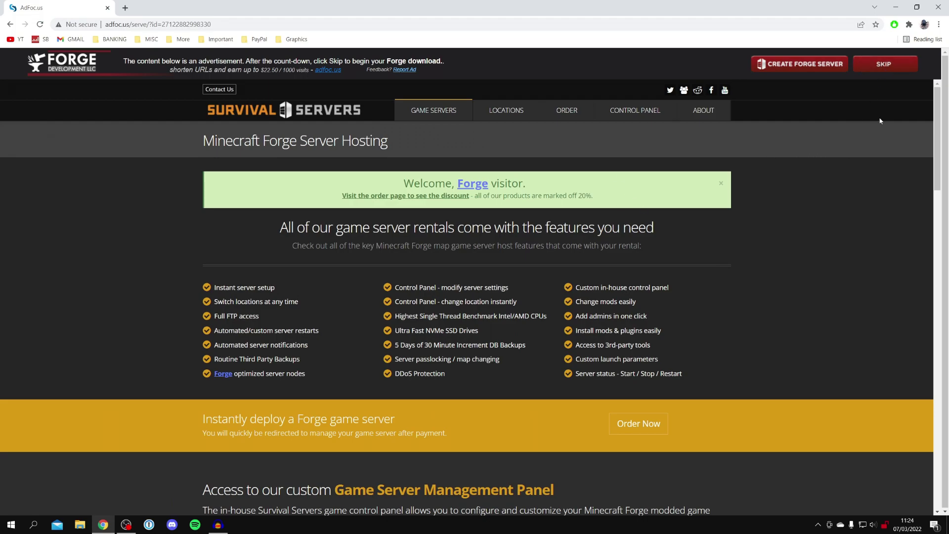
click(885, 65)
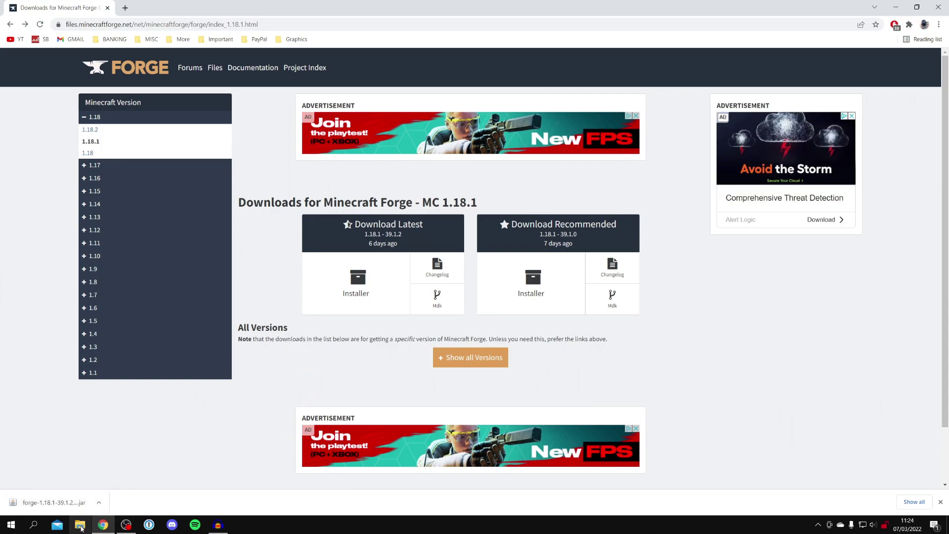
drag(311, 5, 563, 35)
Copy the downloaded Forge installer jar onto the desktop and hide Chrome.
drag(298, 493, 52, 74)
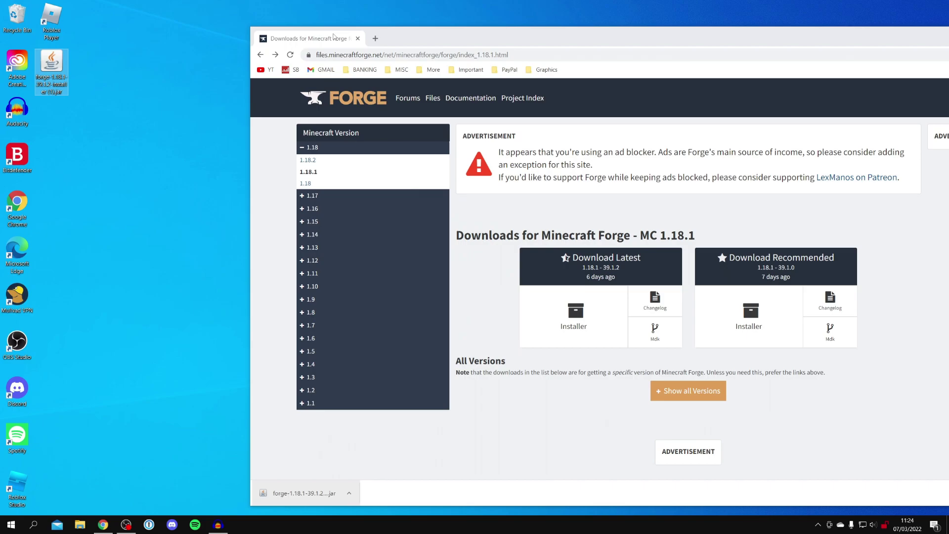
drag(467, 42, 297, 41)
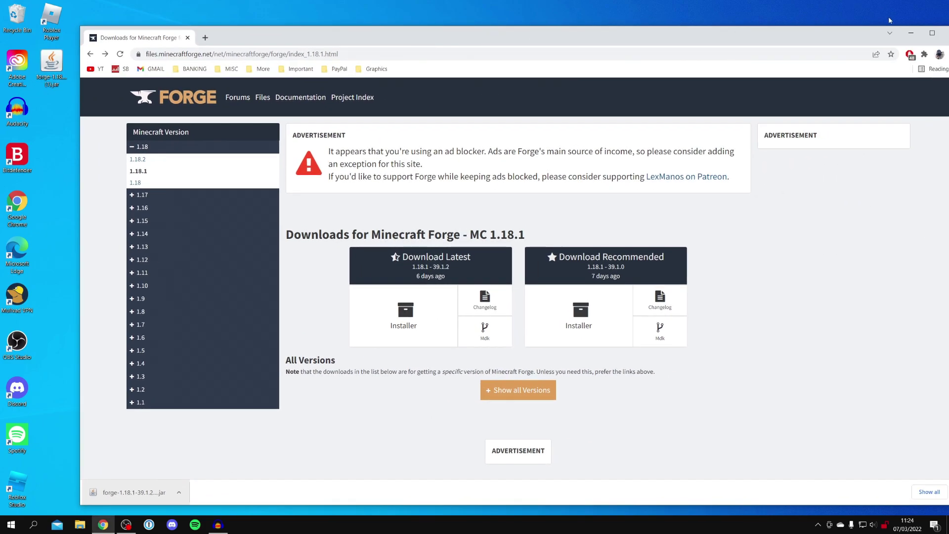
click(911, 32)
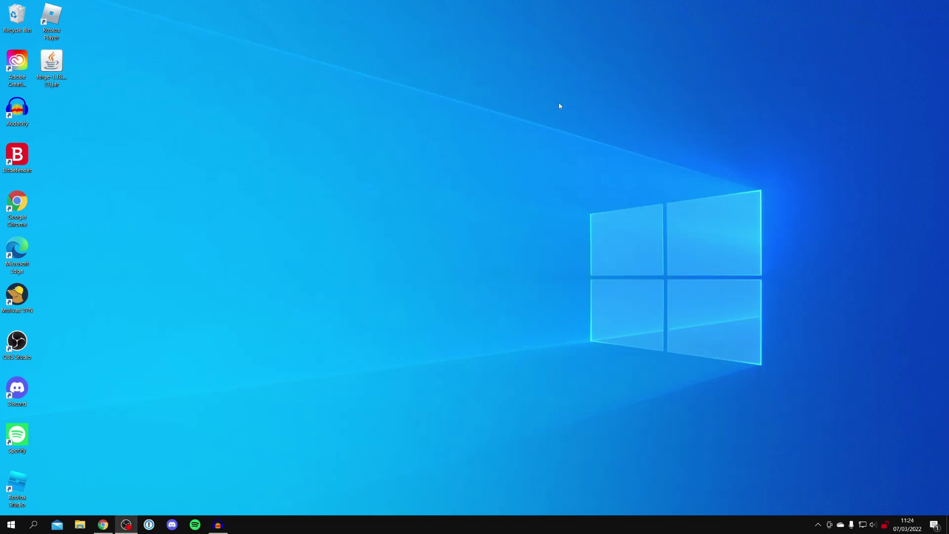
Try opening the Forge installer jar from the desktop, then close its window.
click(60, 77)
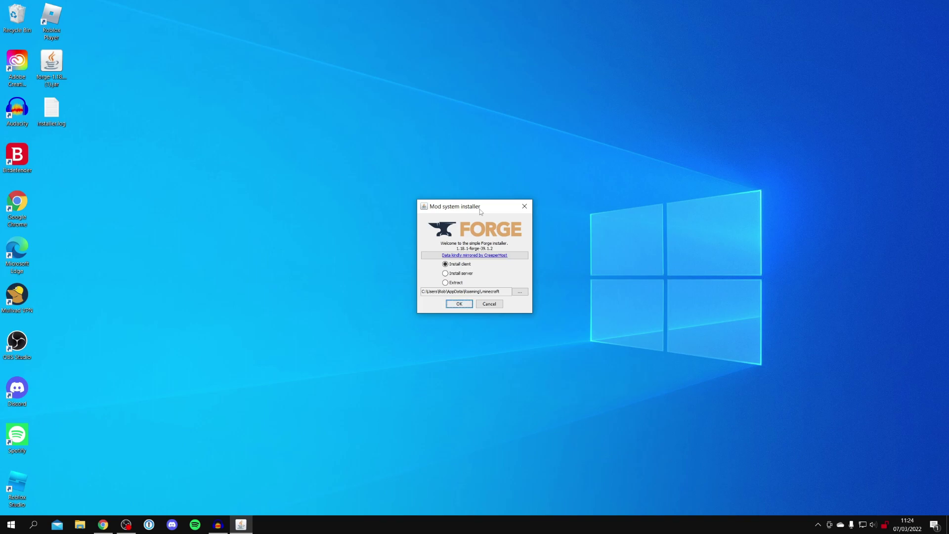
click(525, 207)
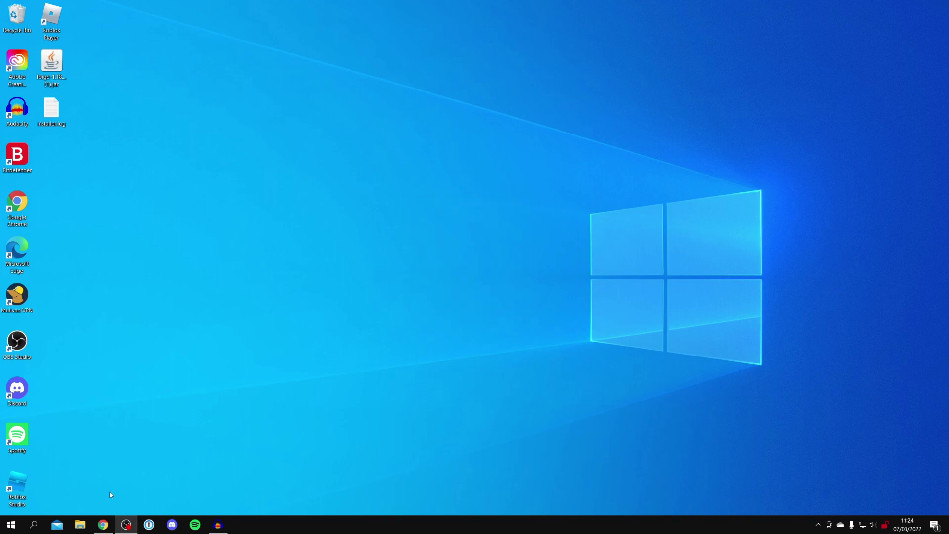
click(102, 524)
Maximize Chrome and open java.com's 64-bit Java for Windows download page in a new tab.
drag(241, 40, 240, 27)
double_click(239, 28)
click(124, 7)
text(java)
key(Return)
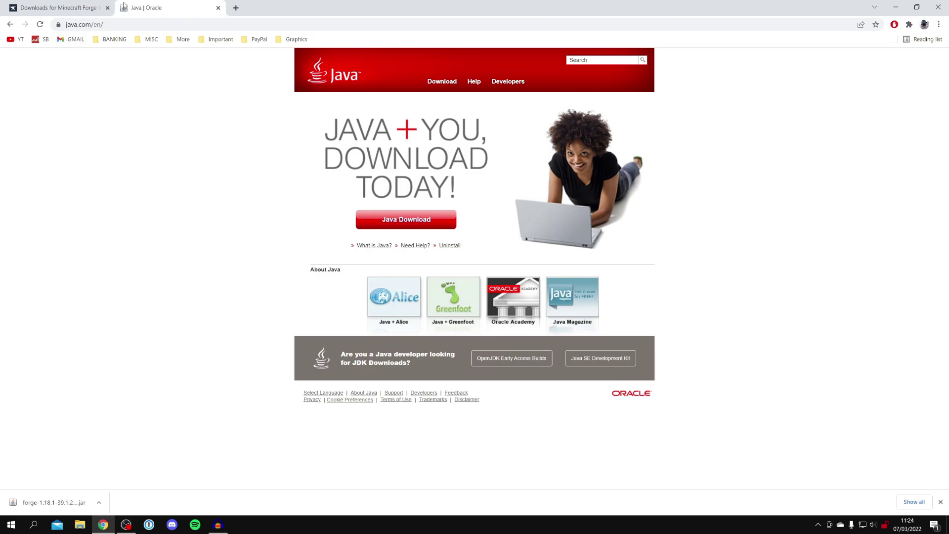
click(404, 222)
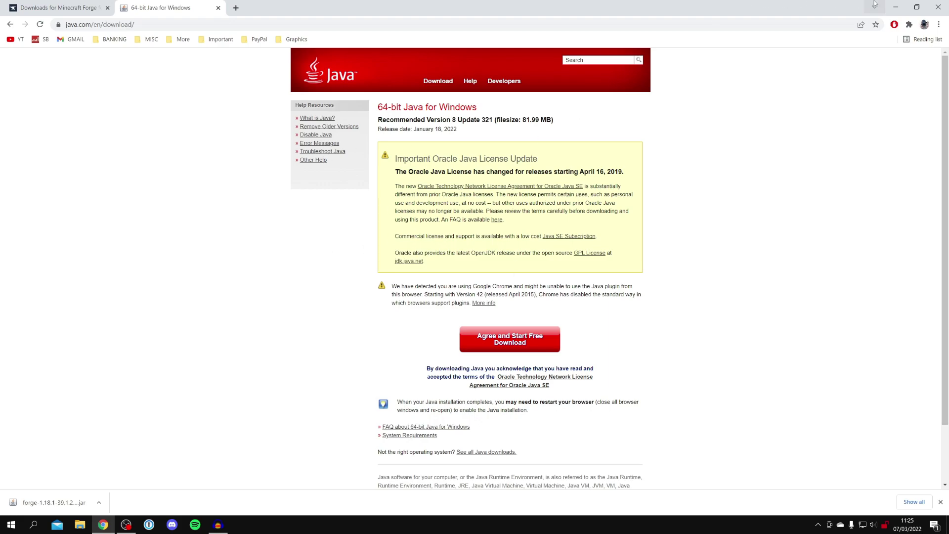
click(897, 6)
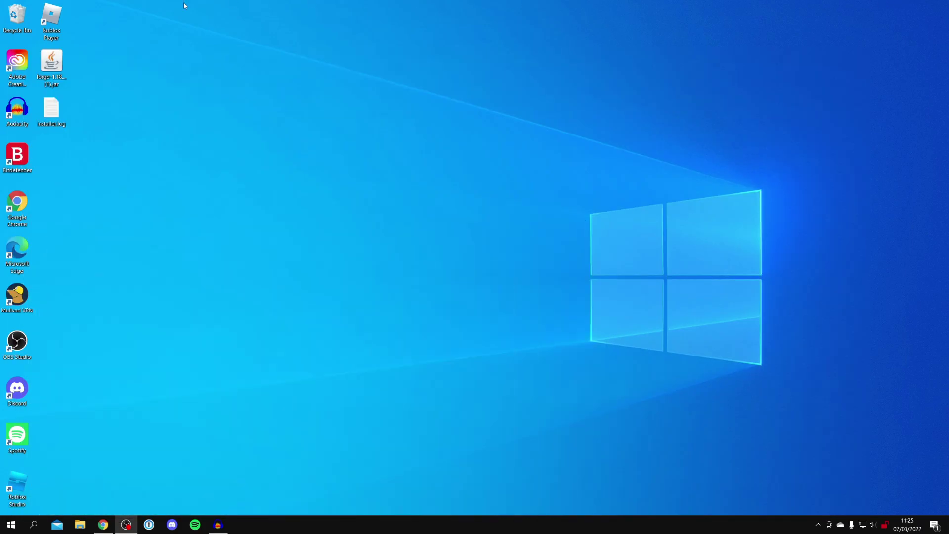
Open the Forge installer jar with Java(TM) Platform SE binary, always using it for .jar files.
click(60, 68)
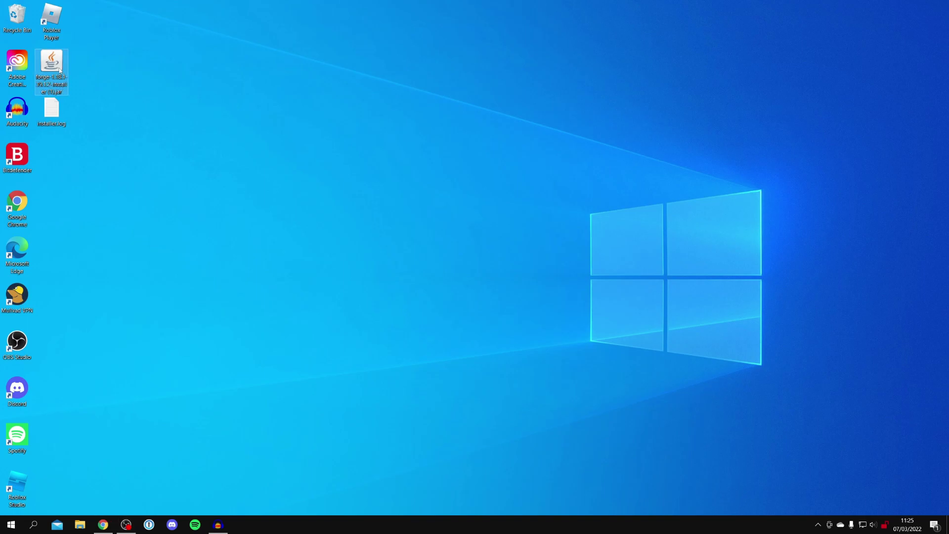
right_click(51, 65)
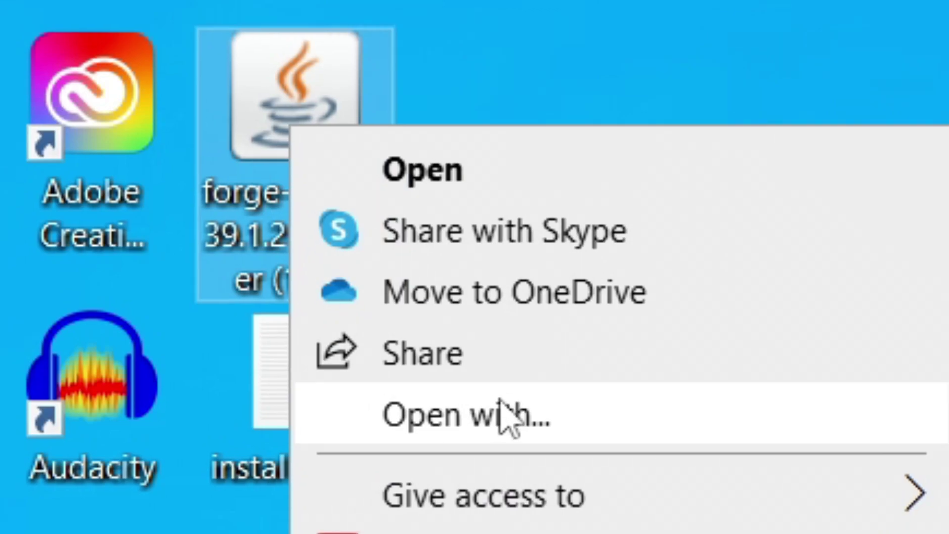
click(478, 418)
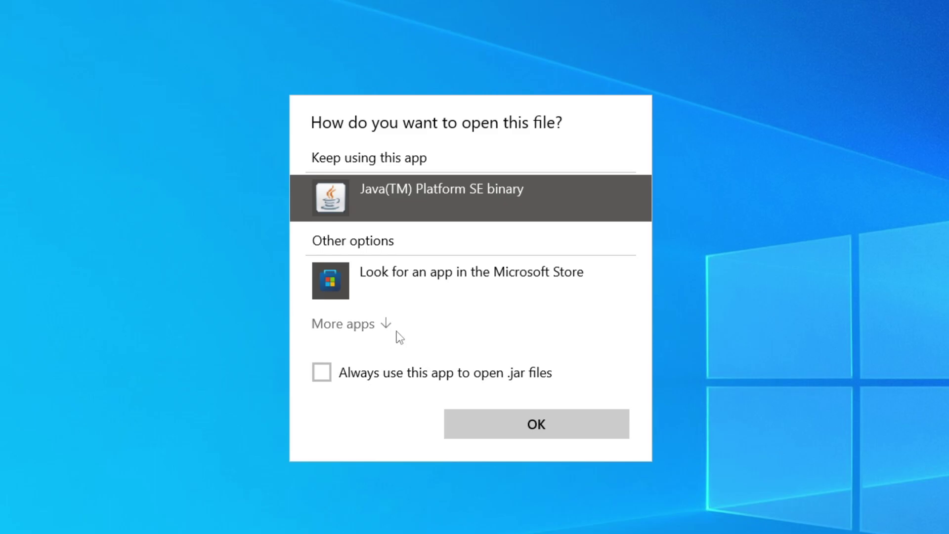
click(371, 324)
scroll(449, 194, down, 3)
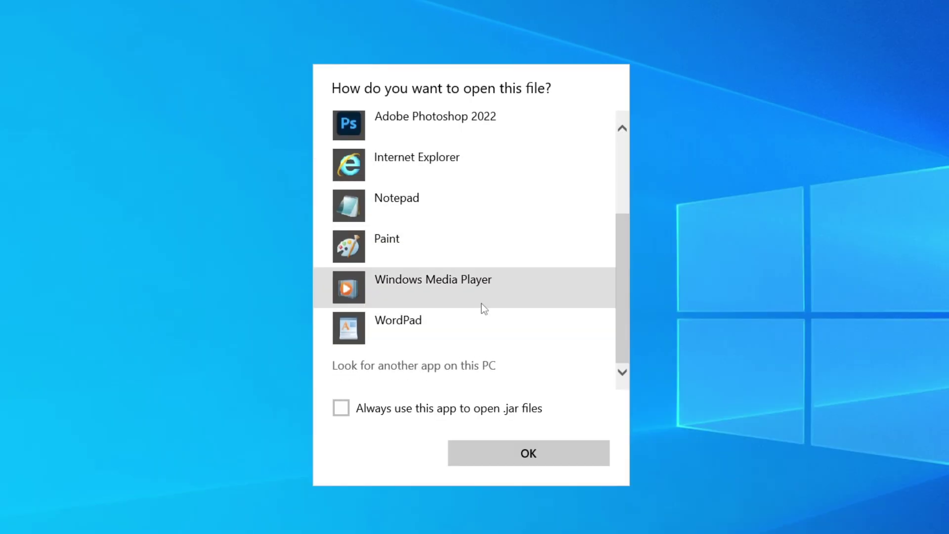
scroll(484, 307, up, 5)
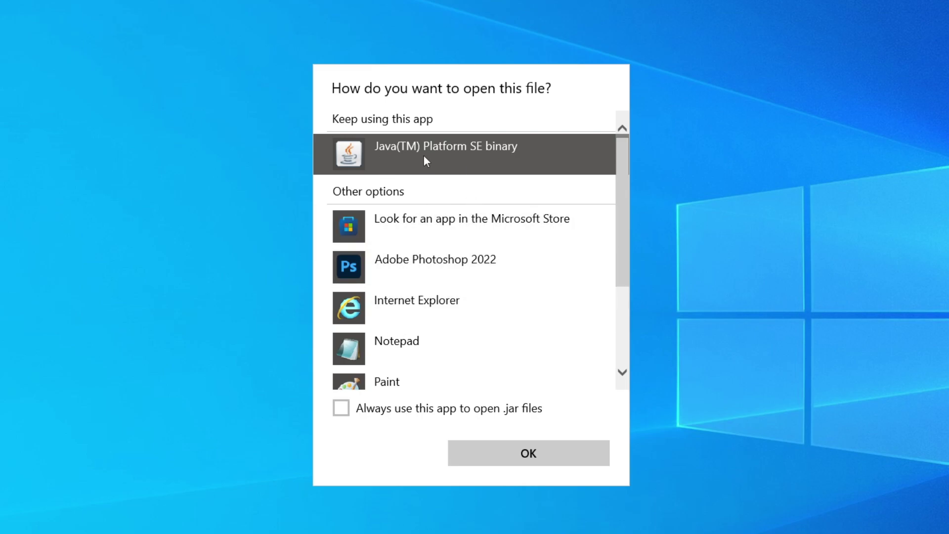
click(414, 413)
click(517, 460)
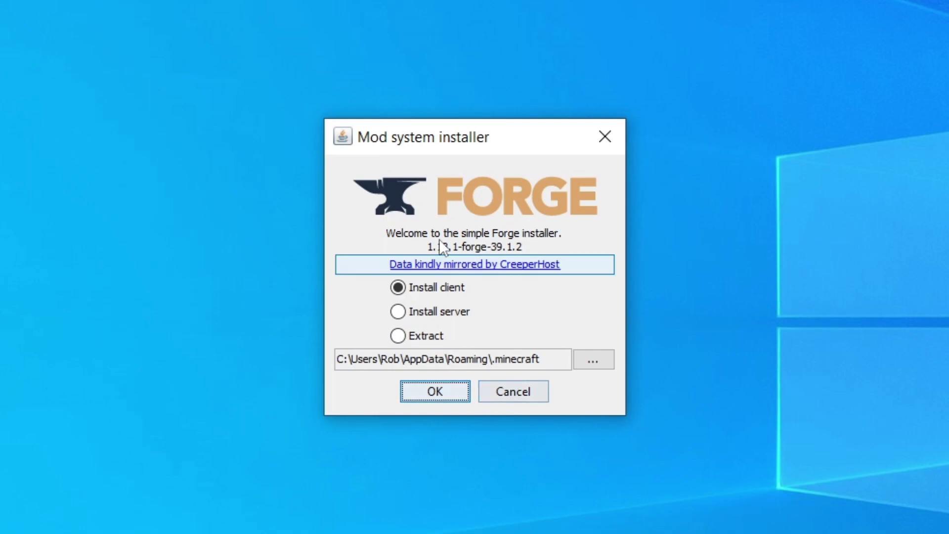
Install the Forge 1.18.1-39.1.2 client and dismiss the Complete dialog.
click(423, 287)
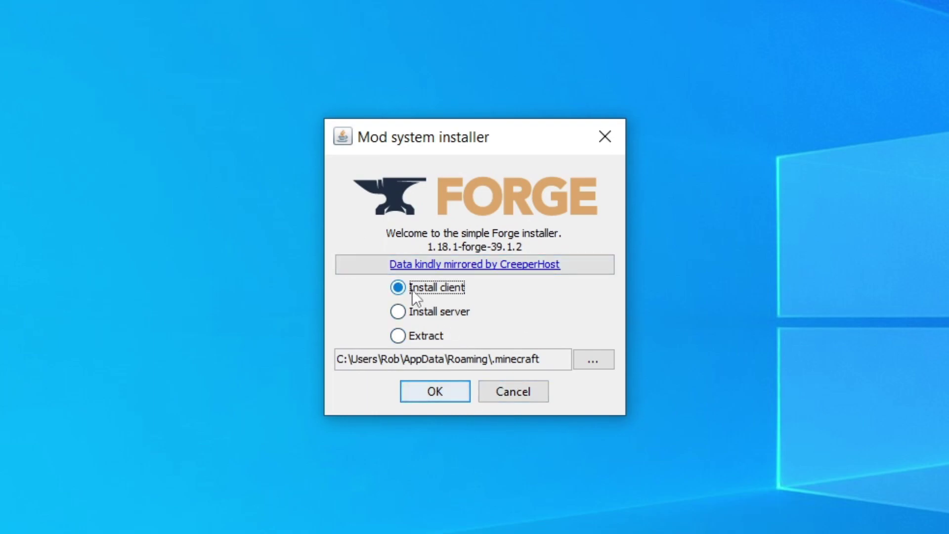
click(437, 391)
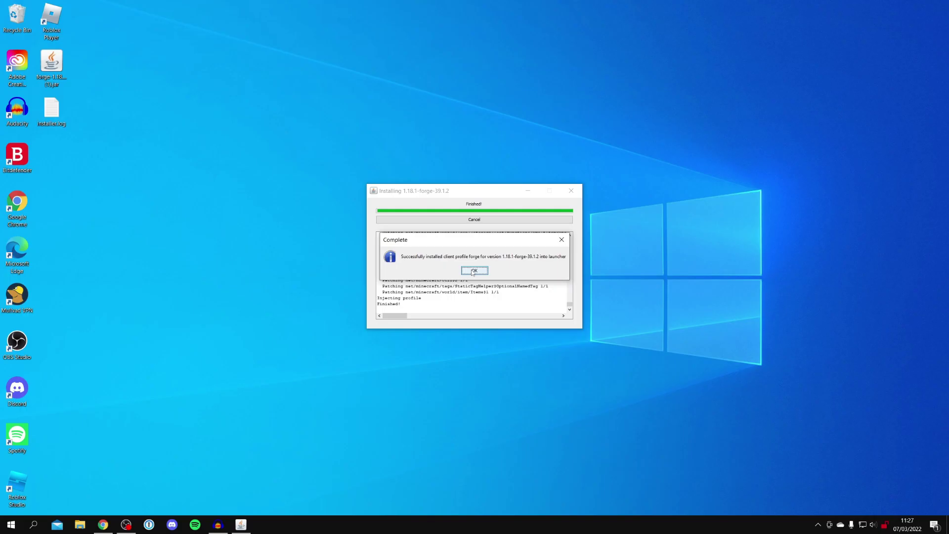
click(473, 271)
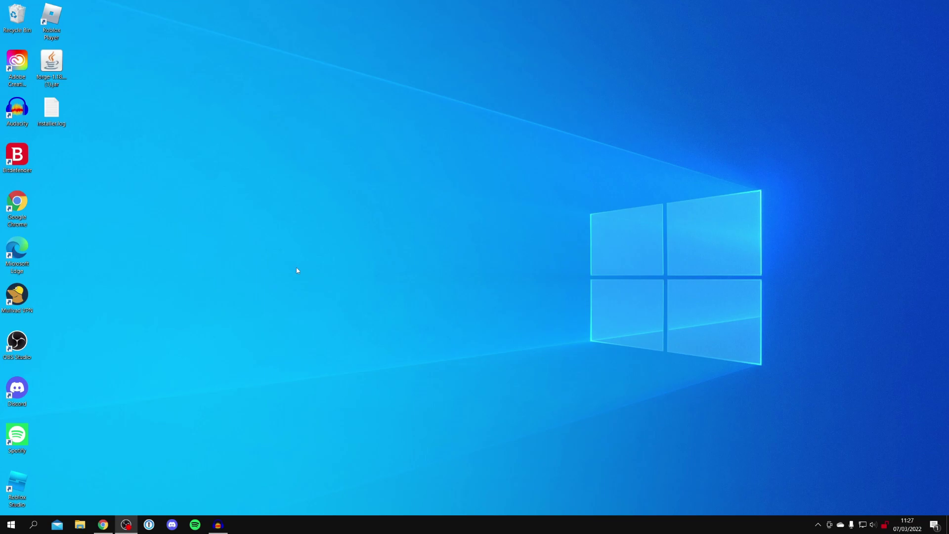
Reach the CurseForge website through a Google search for 'curseforge' in a new tab.
click(102, 524)
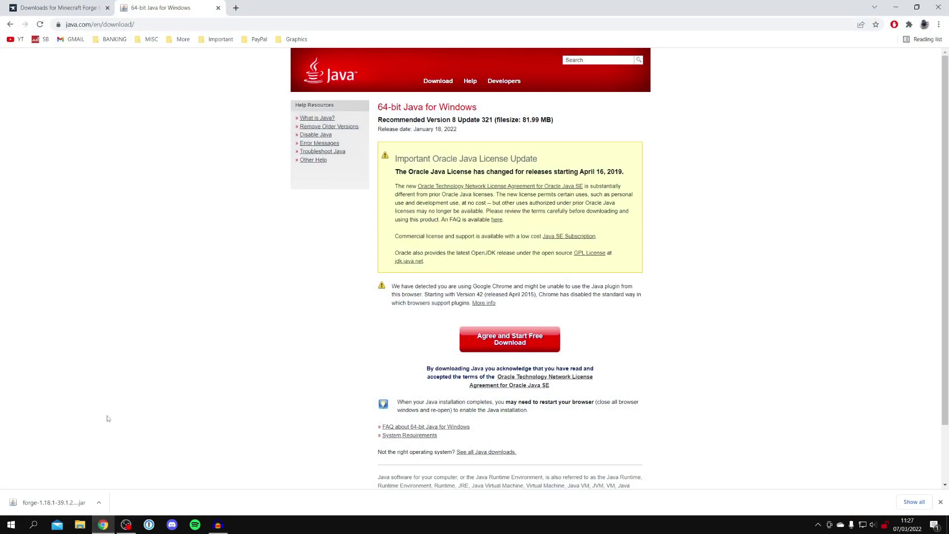
click(235, 8)
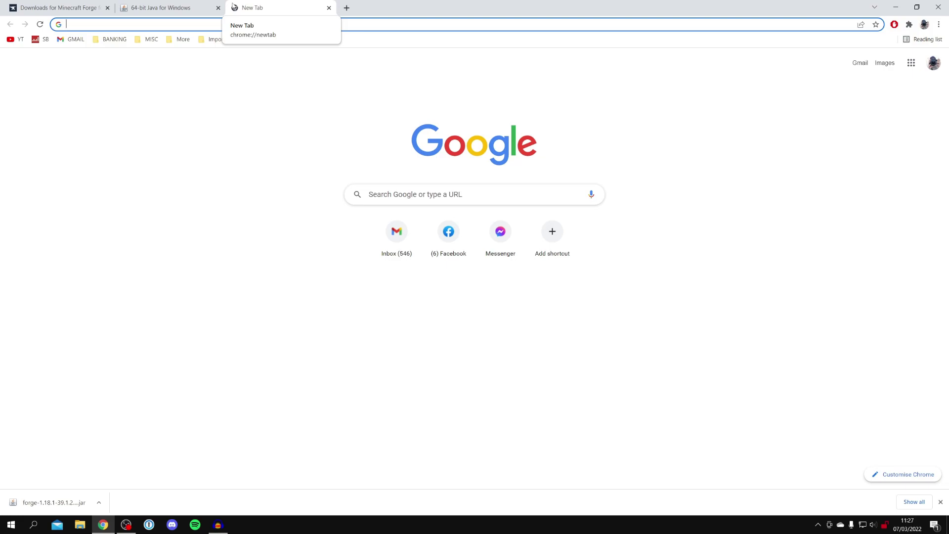
text(curseforge)
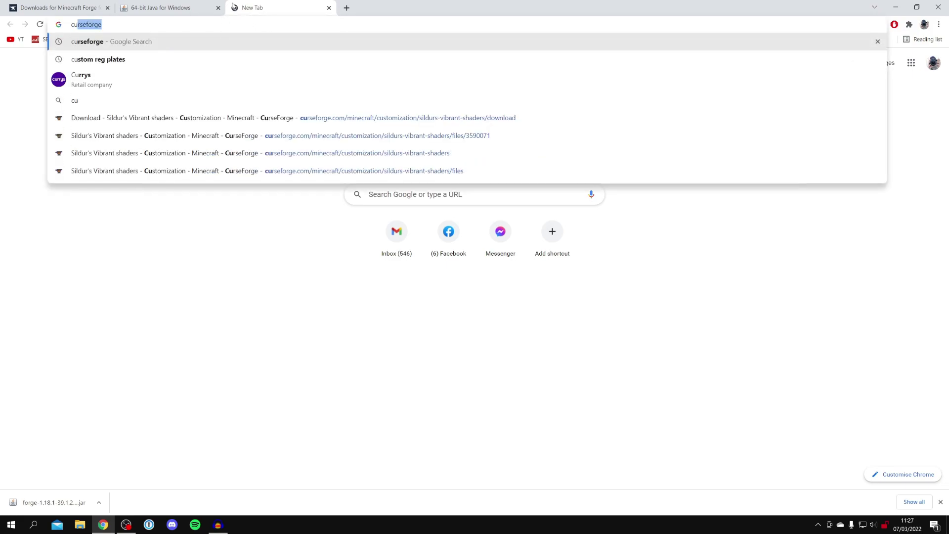
key(Return)
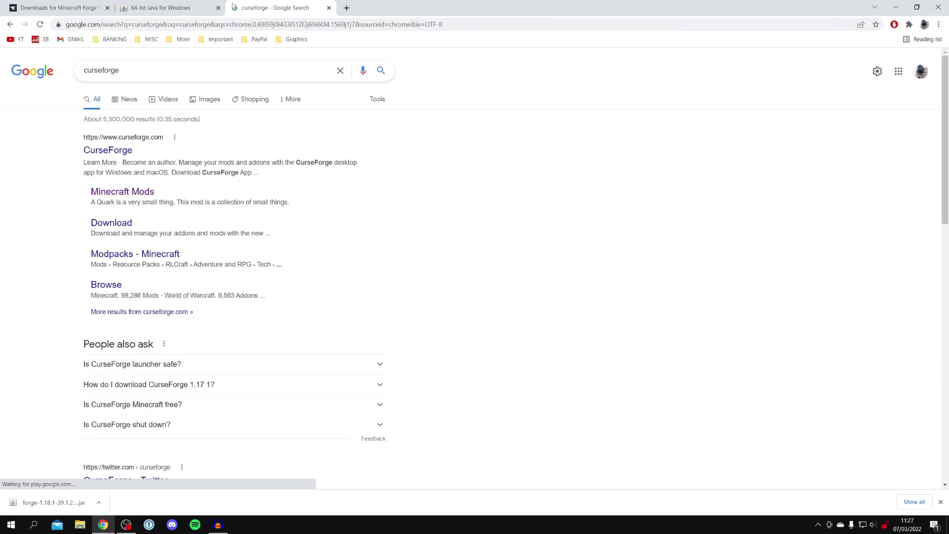
click(104, 151)
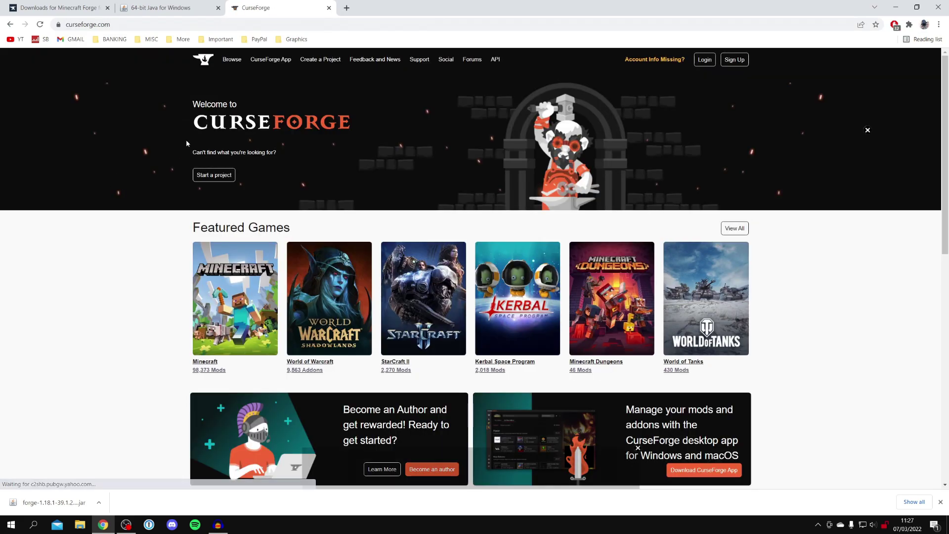
Browse CurseForge's Minecraft mods, open Just Enough Items (JEI) and start its download.
click(231, 60)
click(234, 117)
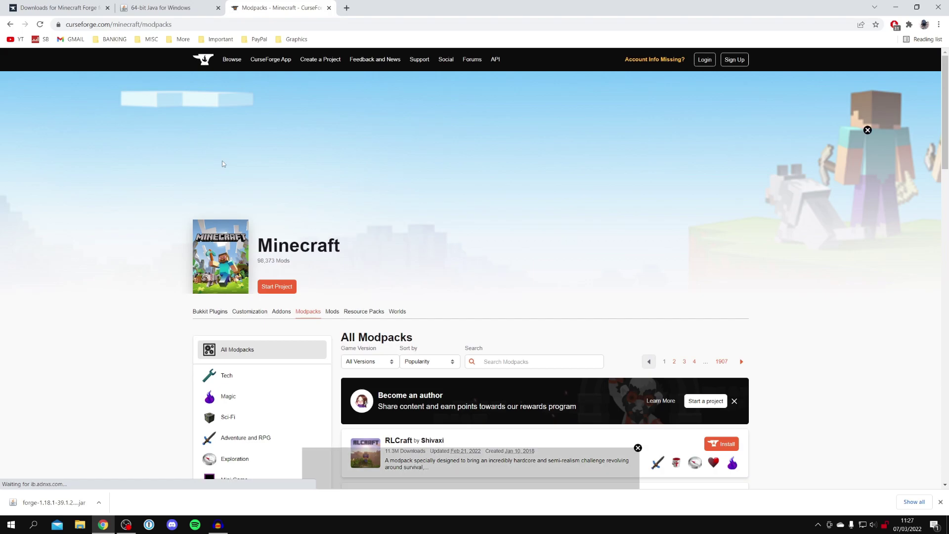
scroll(223, 163, down, 5)
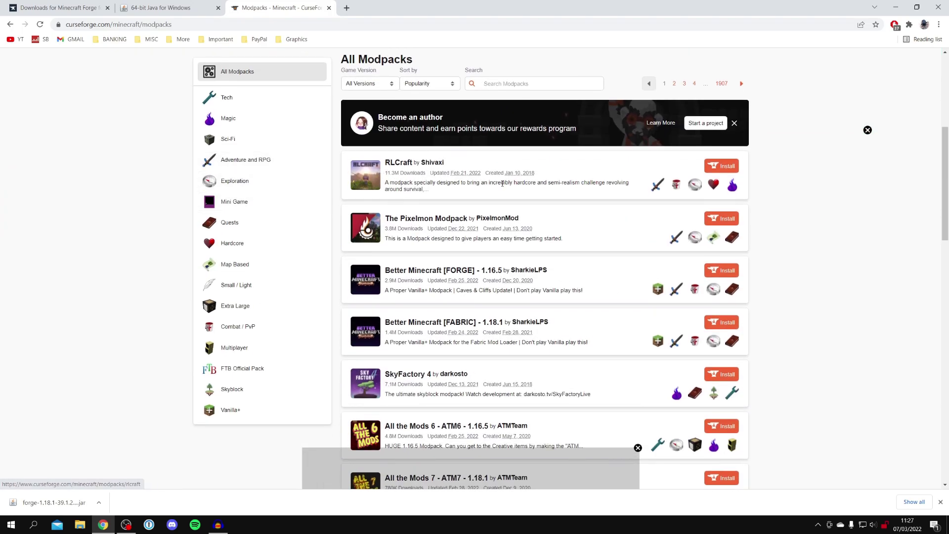
scroll(501, 186, up, 2)
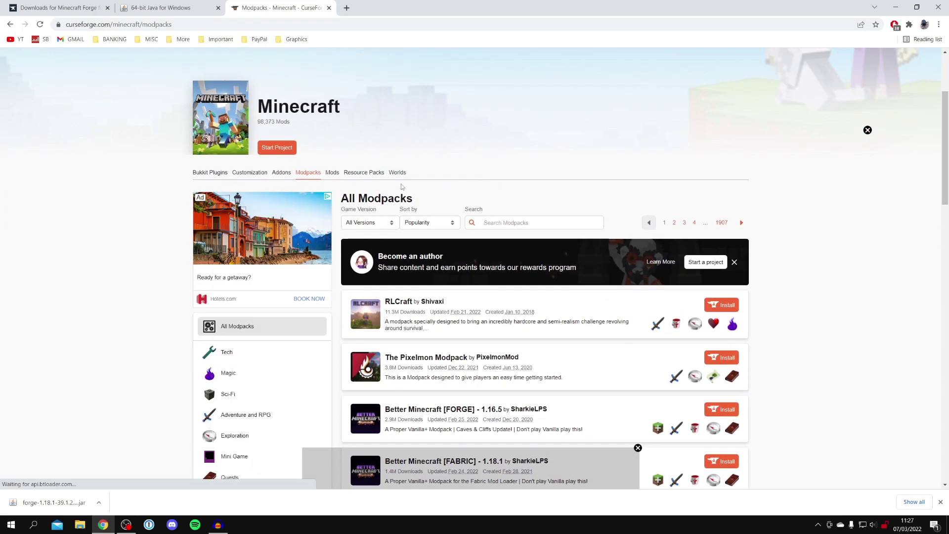
scroll(336, 176, up, 1)
click(332, 173)
scroll(337, 208, down, 3)
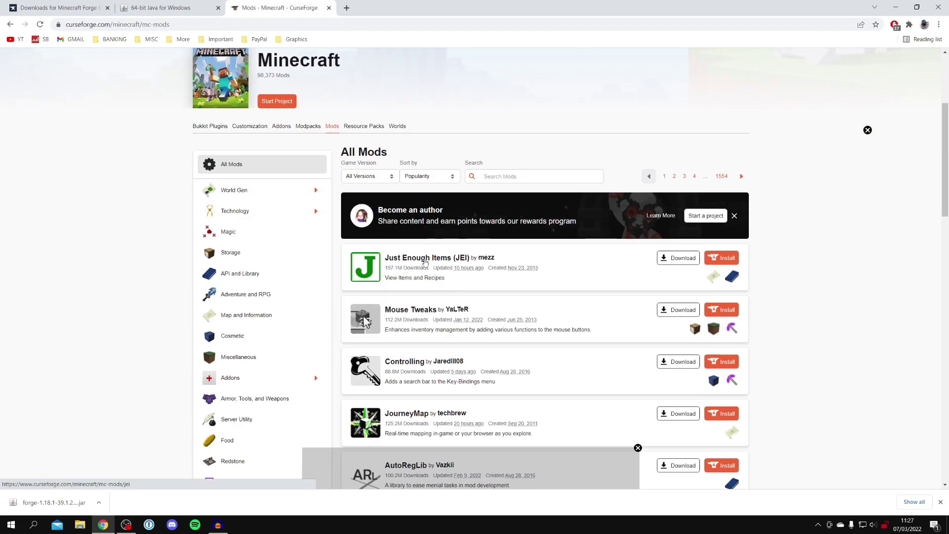
click(425, 262)
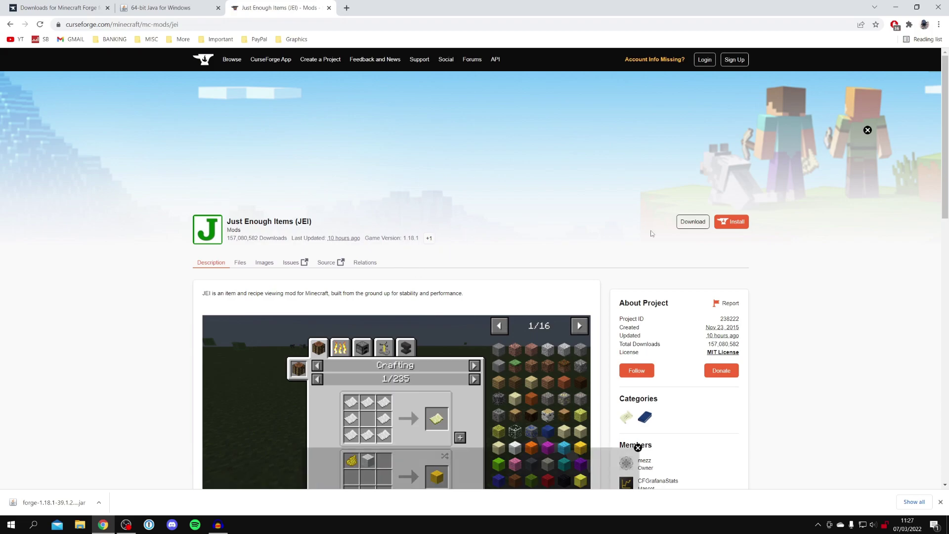
click(693, 221)
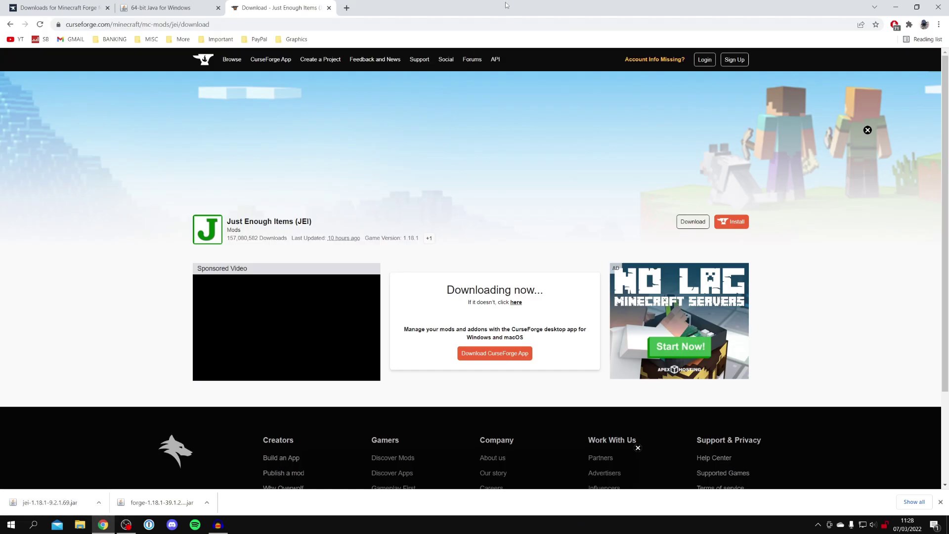
Restore the Chrome window to a smaller size while jei-1.18.1-9.2.1.69.jar downloads.
double_click(505, 5)
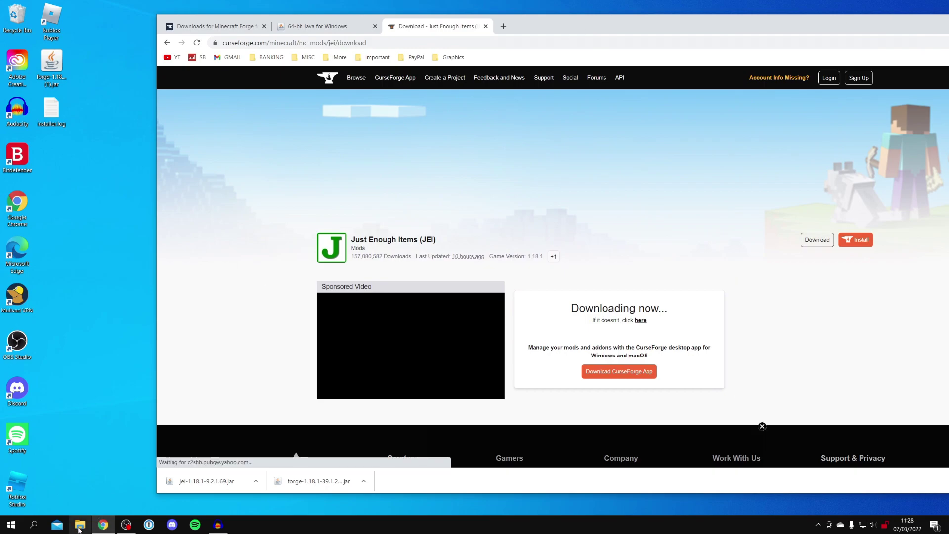
Drag the JEI jar from Chrome's download bar onto the desktop and close Chrome.
drag(203, 489, 123, 241)
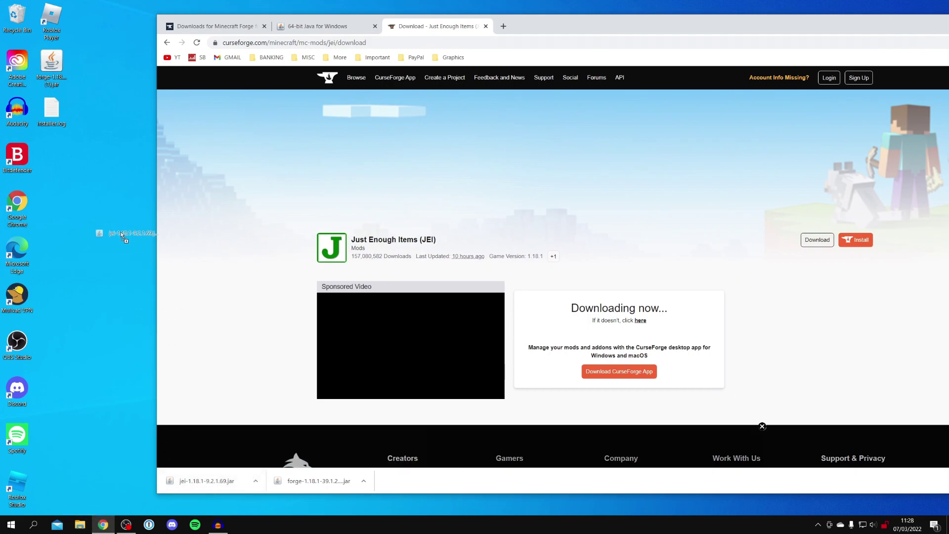
drag(72, 156, 74, 157)
drag(773, 23, 625, 34)
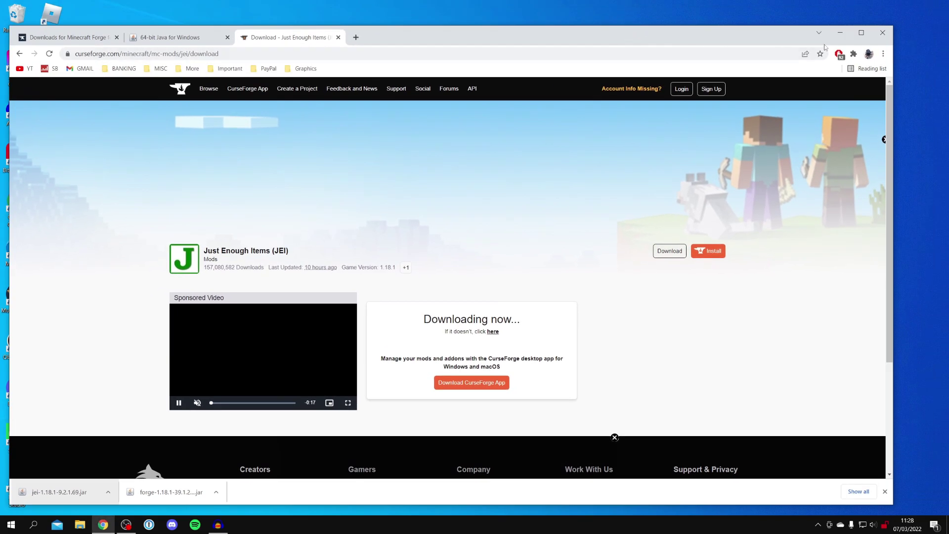
click(883, 33)
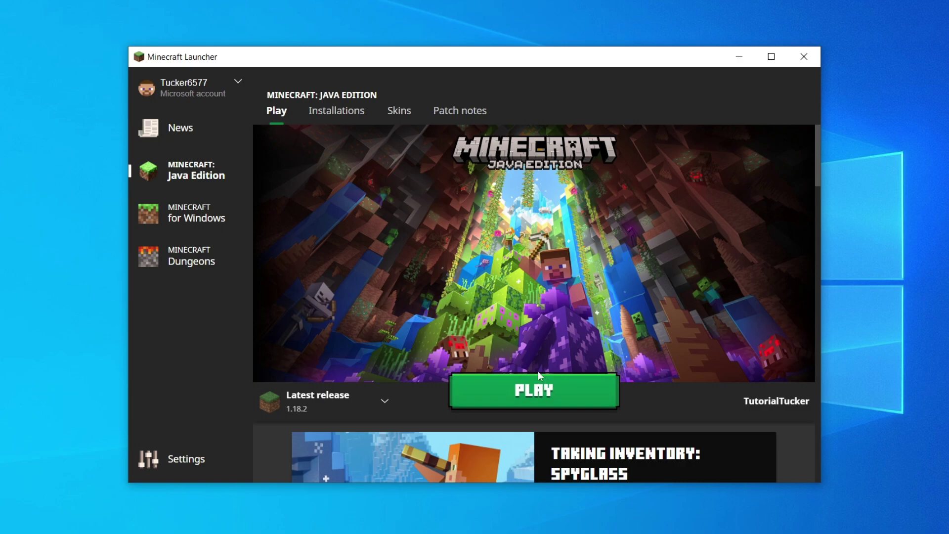
Select the forge 1.18.1-forge-39.1.2 installation in the launcher and start it.
click(289, 407)
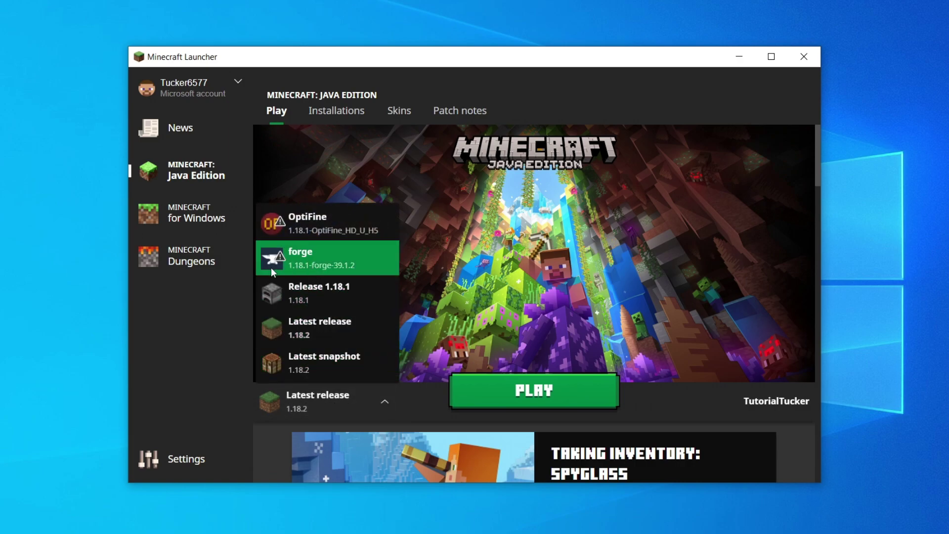
click(289, 267)
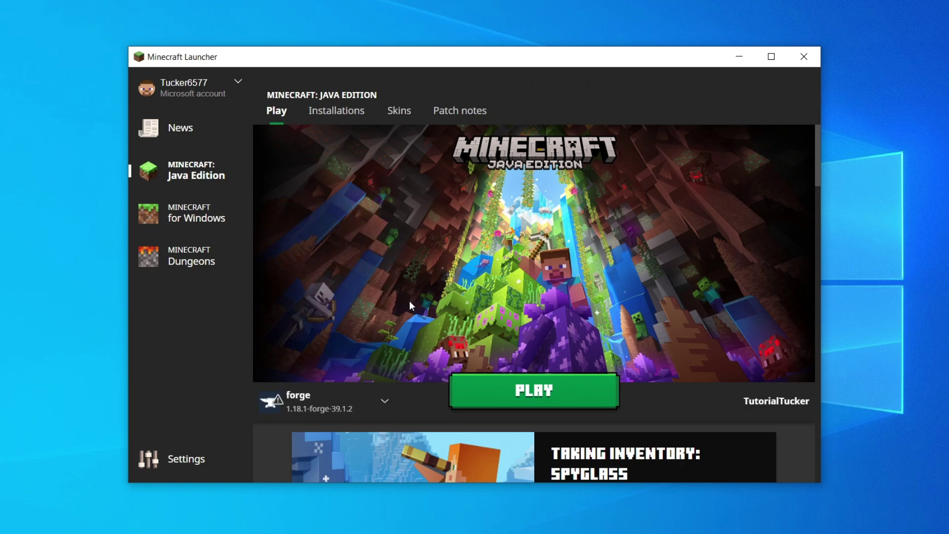
click(350, 117)
From the Mods list, showing only Minecraft and Forge, open the game's mods folder.
mouse_move(289, 301)
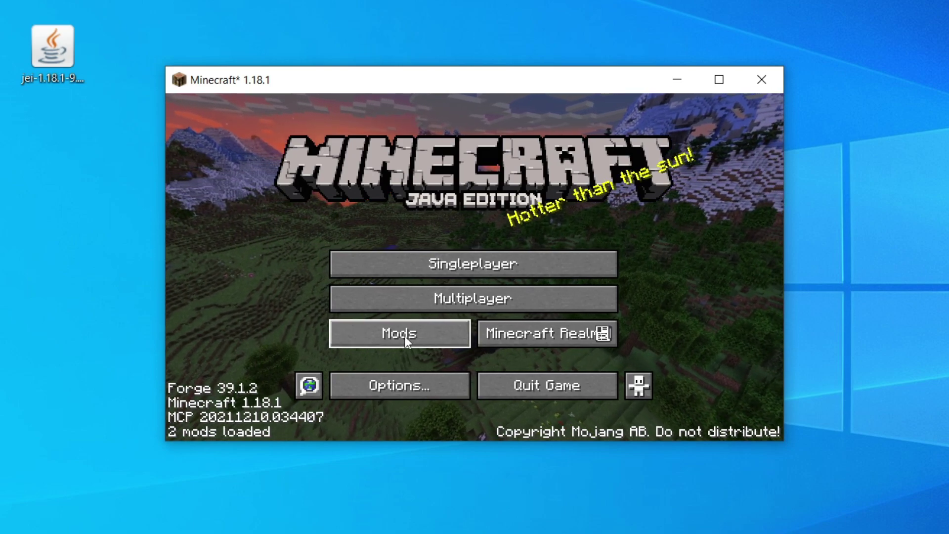
click(434, 339)
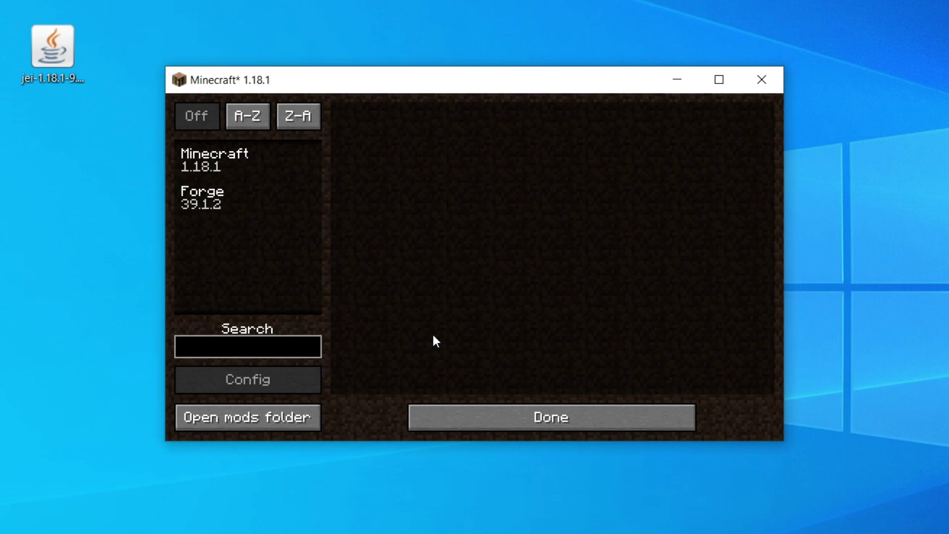
click(255, 418)
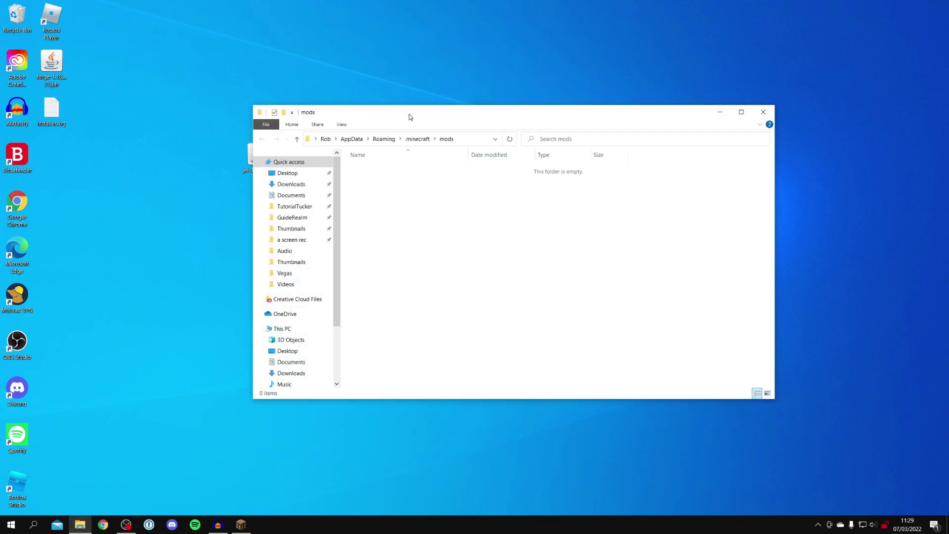
Copy jei-1.18.1-9.2.1.69.jar from the desktop into the mods folder and return to the title screen.
drag(410, 116, 462, 141)
click(256, 151)
drag(253, 164, 437, 229)
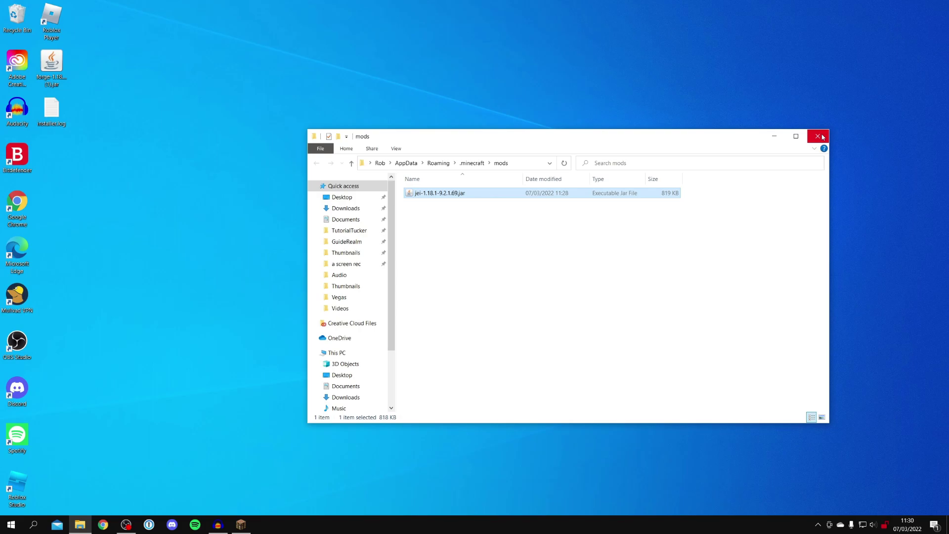
click(818, 136)
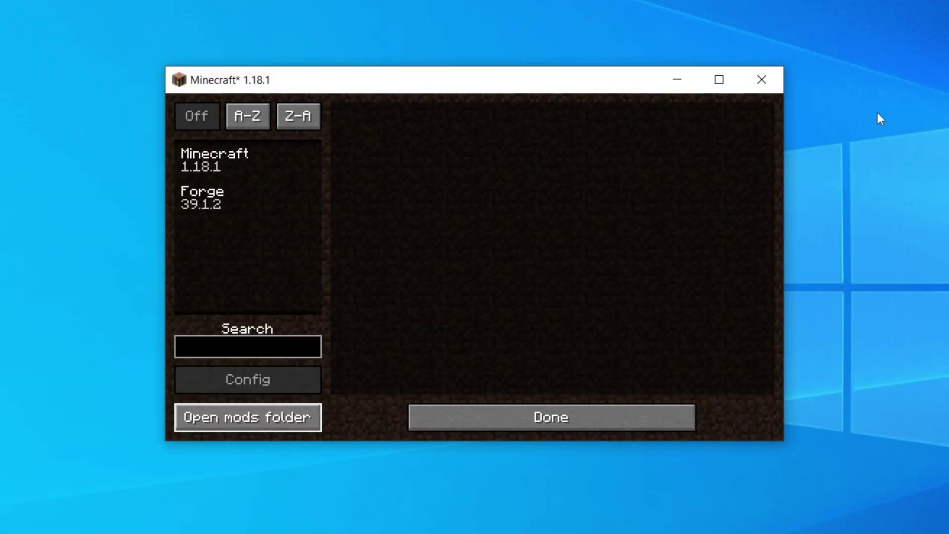
click(553, 417)
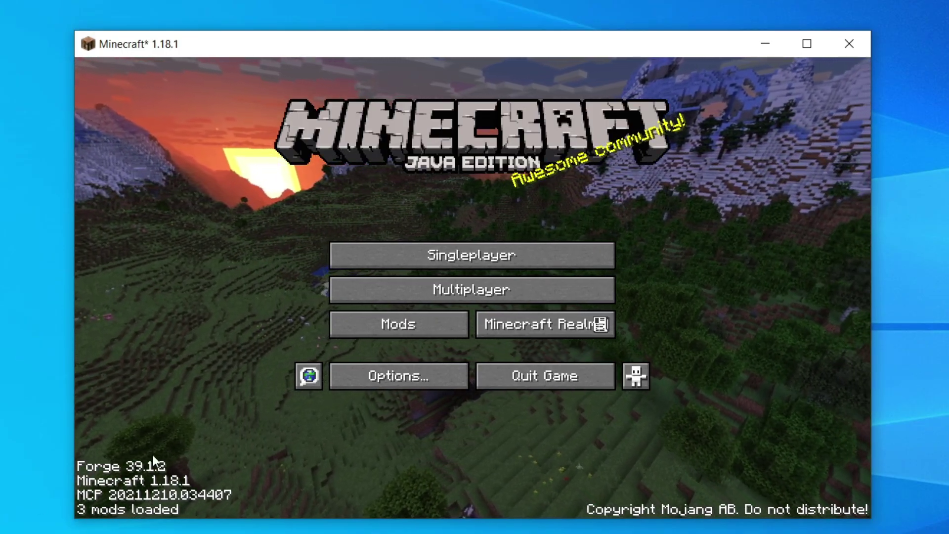
click(385, 331)
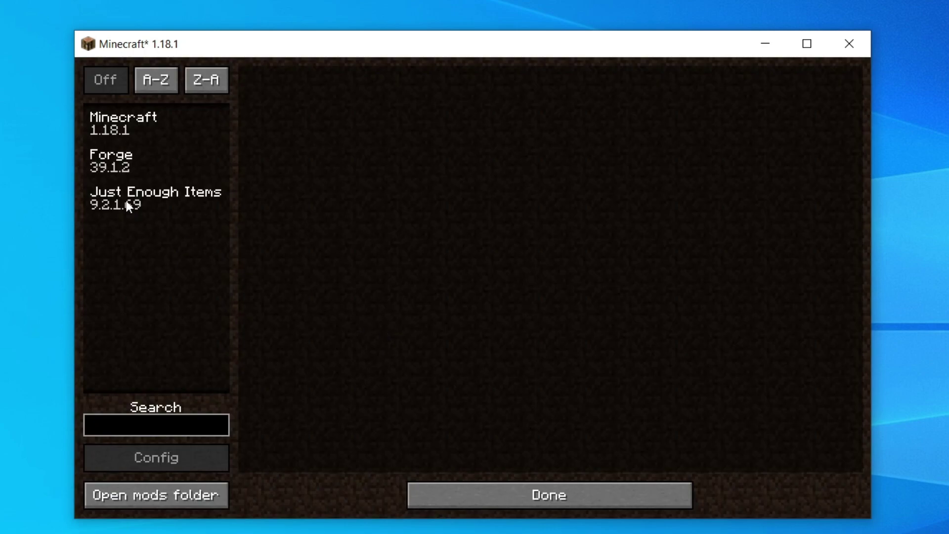
click(184, 206)
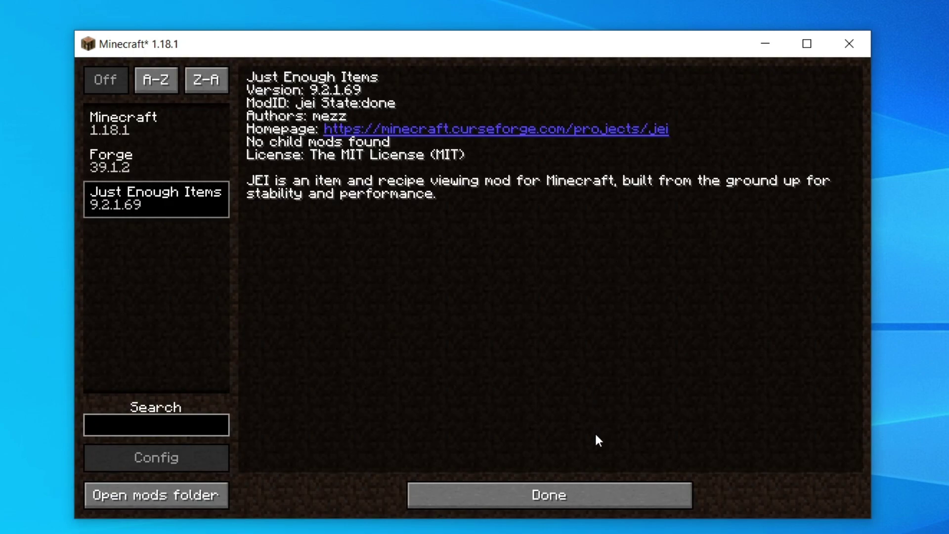
key(Escape)
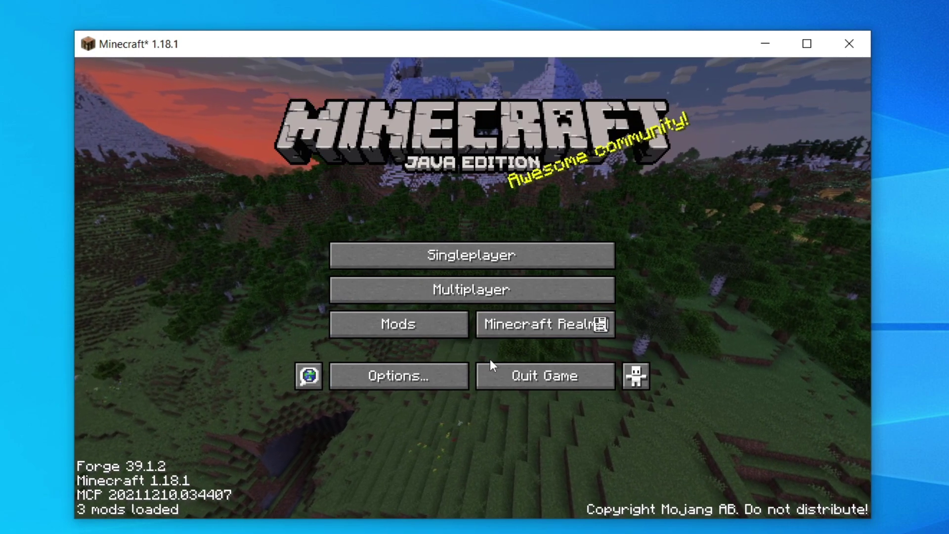
click(381, 323)
click(607, 501)
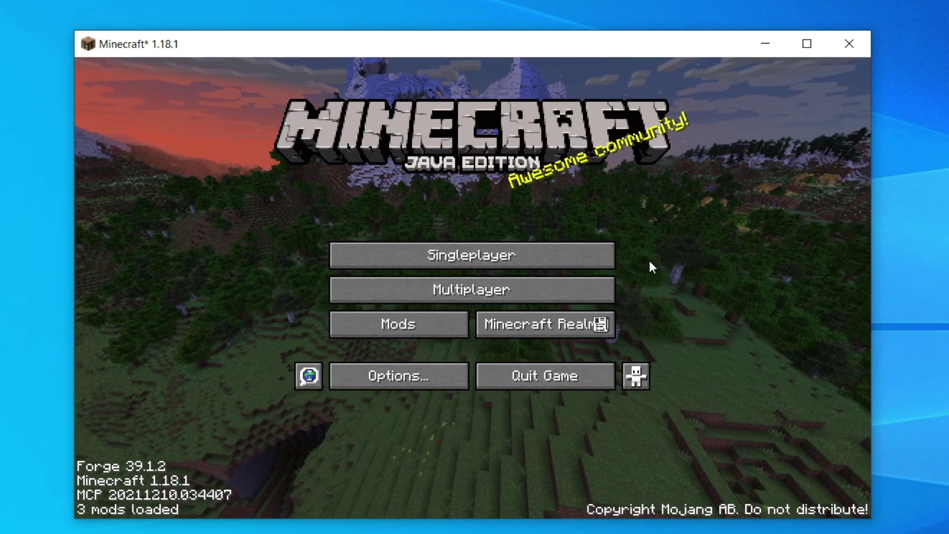
click(549, 263)
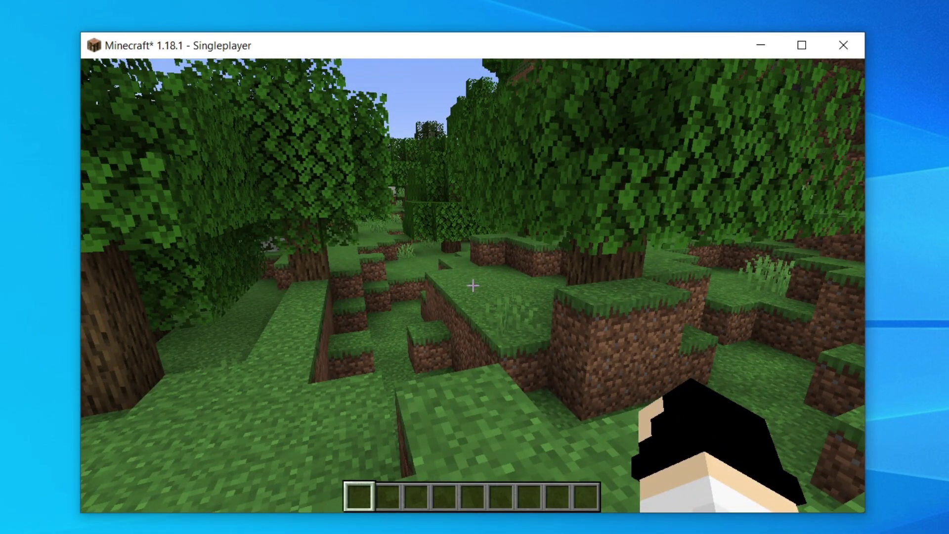
Open the inventory, view the Warped Planks recipe in JEI, and page forward through the item list.
key(e)
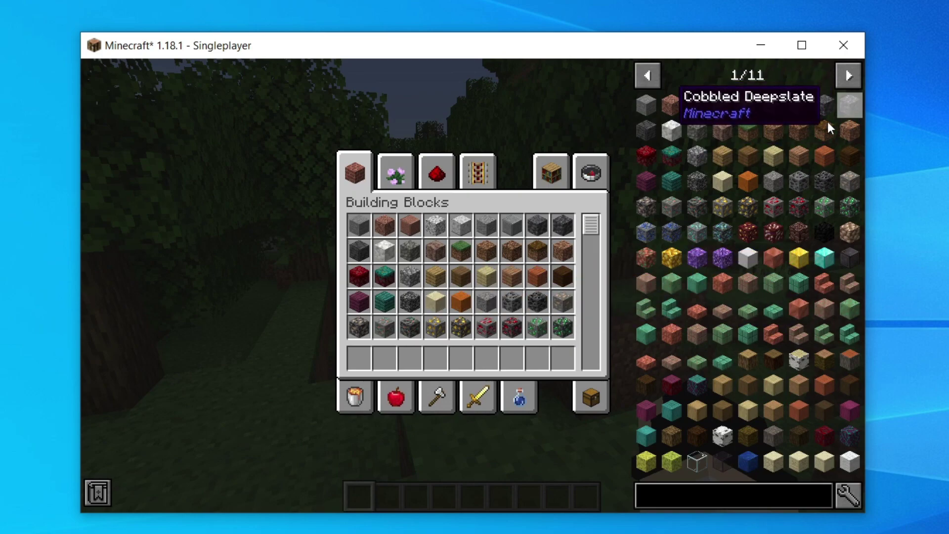
click(674, 170)
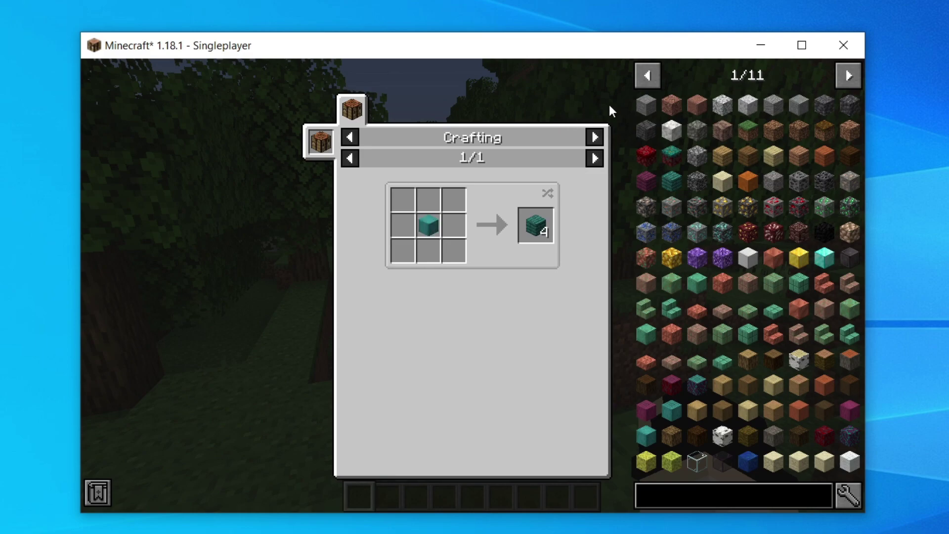
click(840, 73)
click(840, 72)
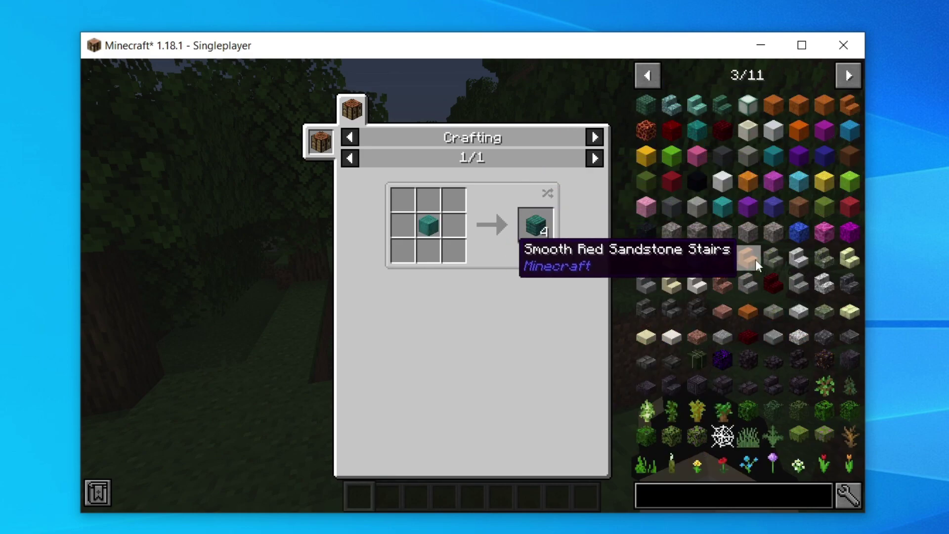
Show the Polished Blackstone Brick Stairs recipe: six blocks crafting 4 stairs.
scroll(756, 260, down, 3)
scroll(754, 263, down, 4)
scroll(743, 255, up, 7)
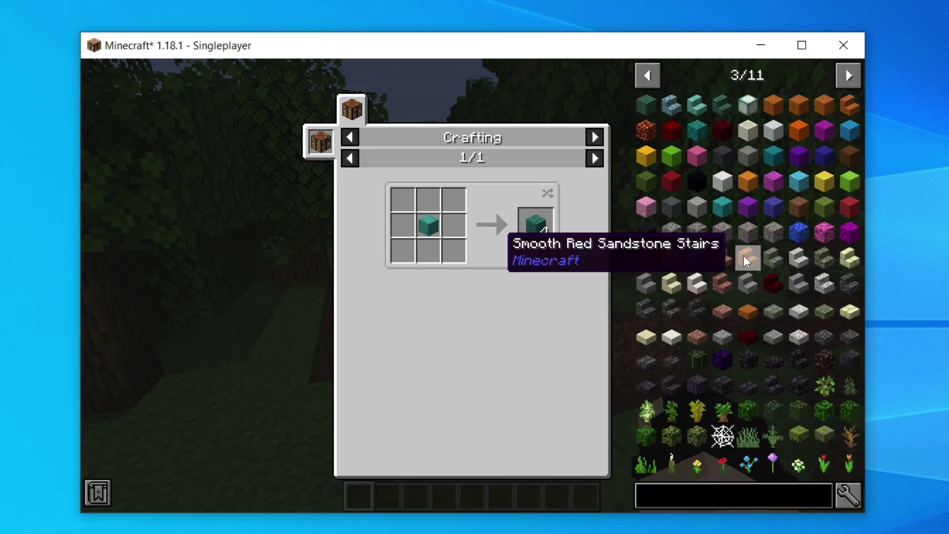
click(772, 391)
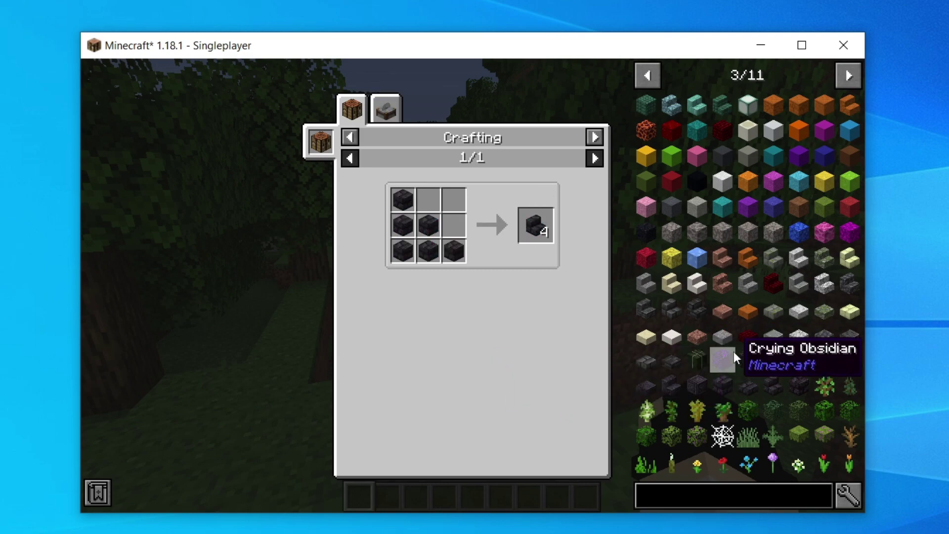